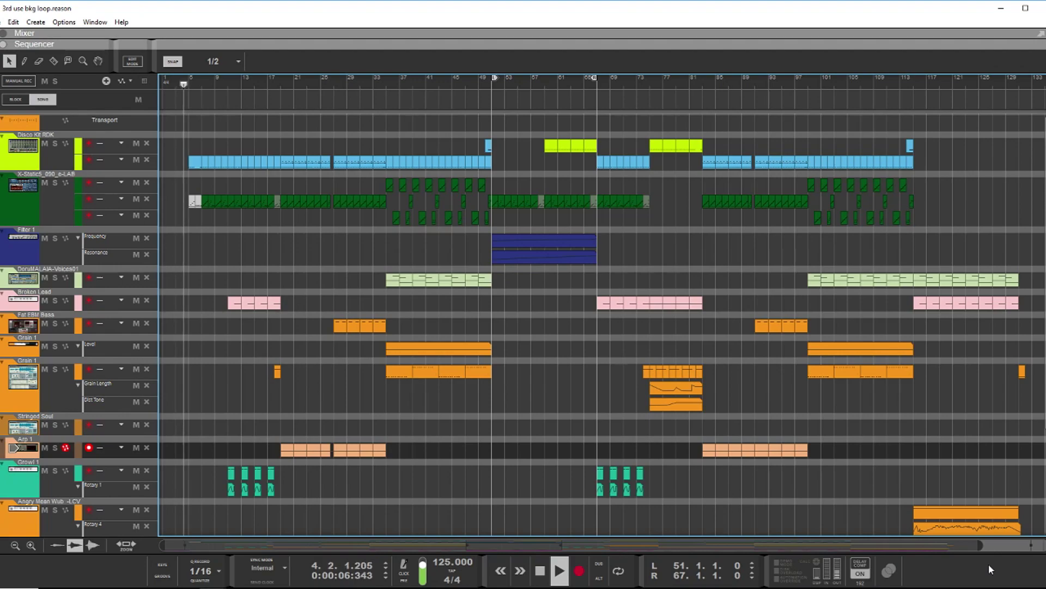
- Open the rack during playback and examine its devices from the mixer and samplers down to the last Scream 4 unit
{"action": "mouse_move", "coordinate": [1029, 587]}
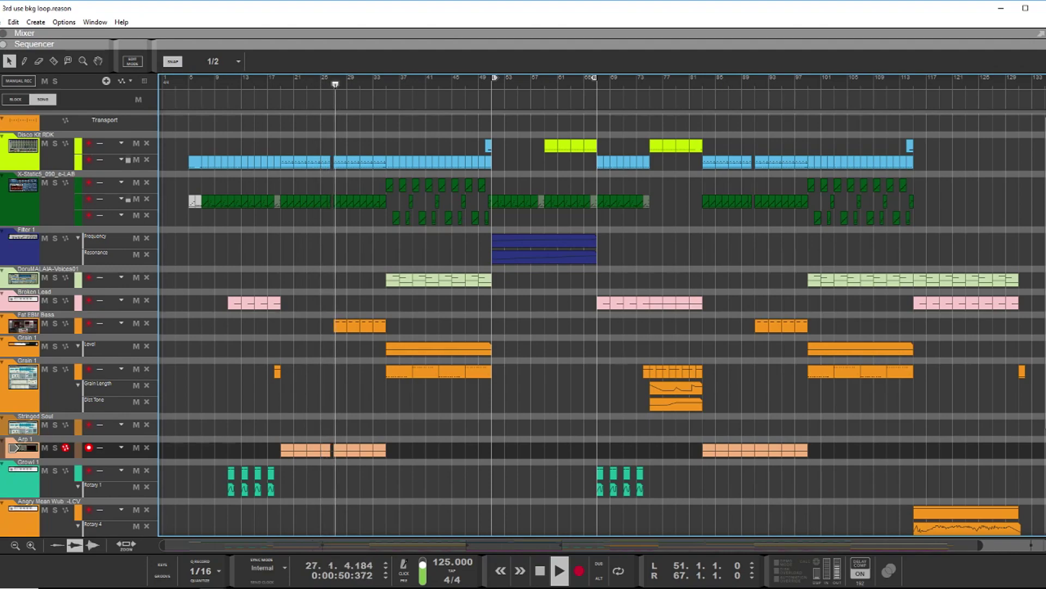
{"action": "key", "text": "F7"}
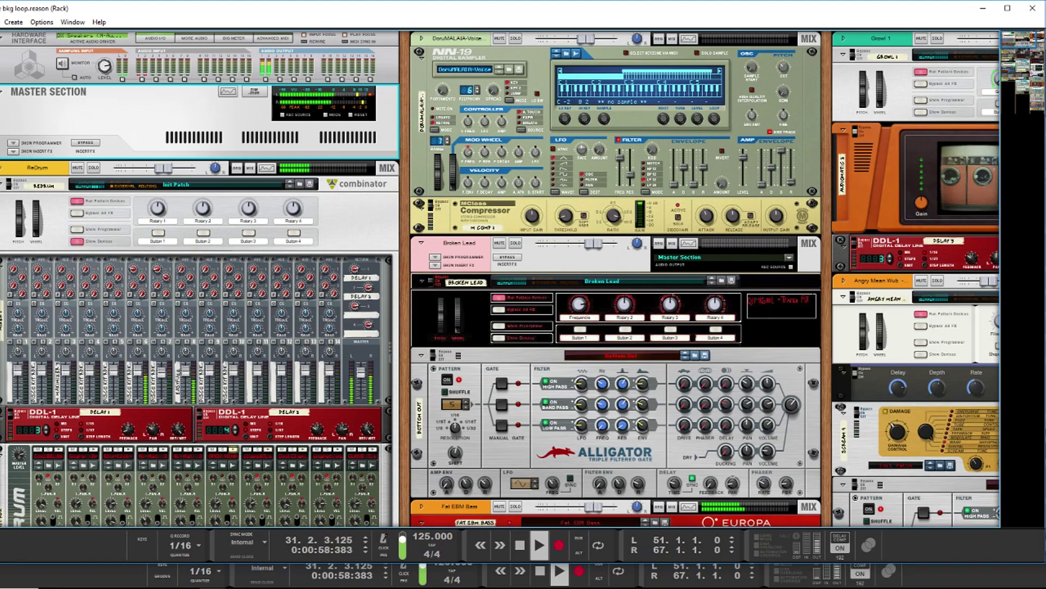
{"action": "left_click_drag", "start_coordinate": [1017, 37], "coordinate": [1025, 45]}
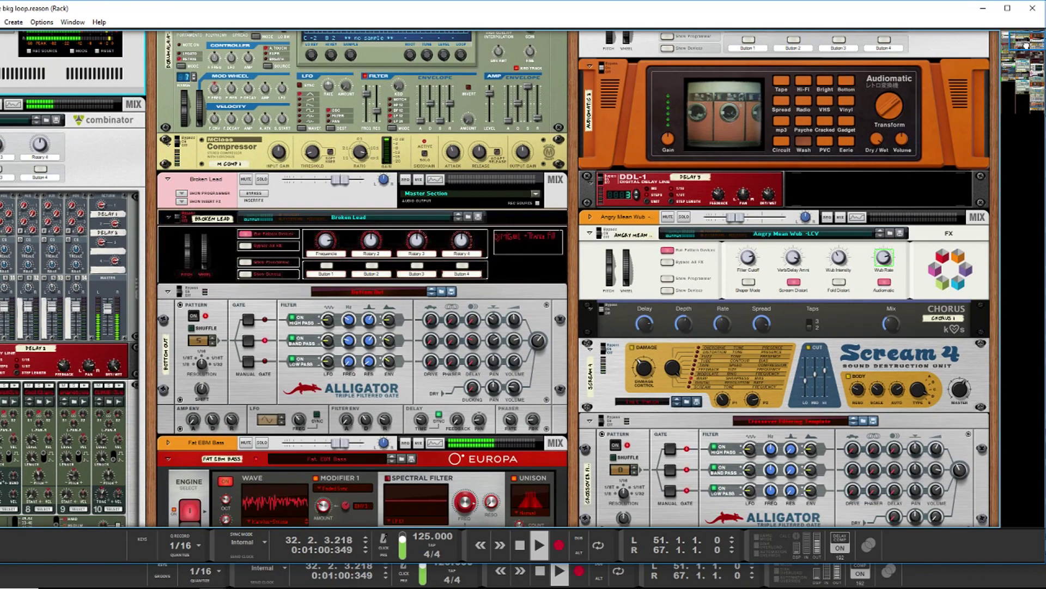
{"action": "scroll", "coordinate": [926, 334], "scroll_direction": "down", "scroll_amount": 3}
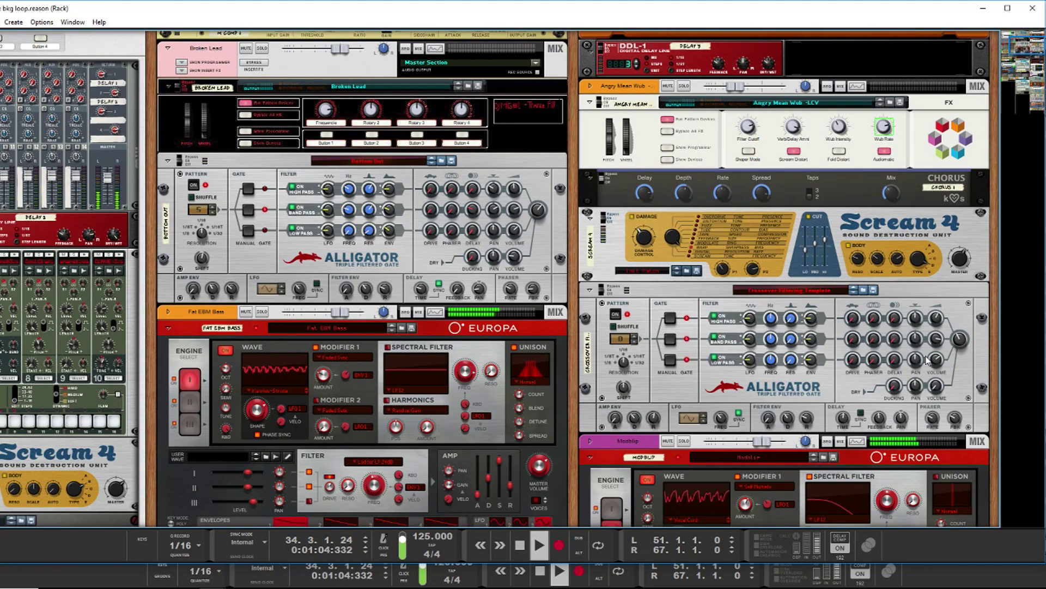
{"action": "scroll", "coordinate": [932, 359], "scroll_direction": "down", "scroll_amount": 3}
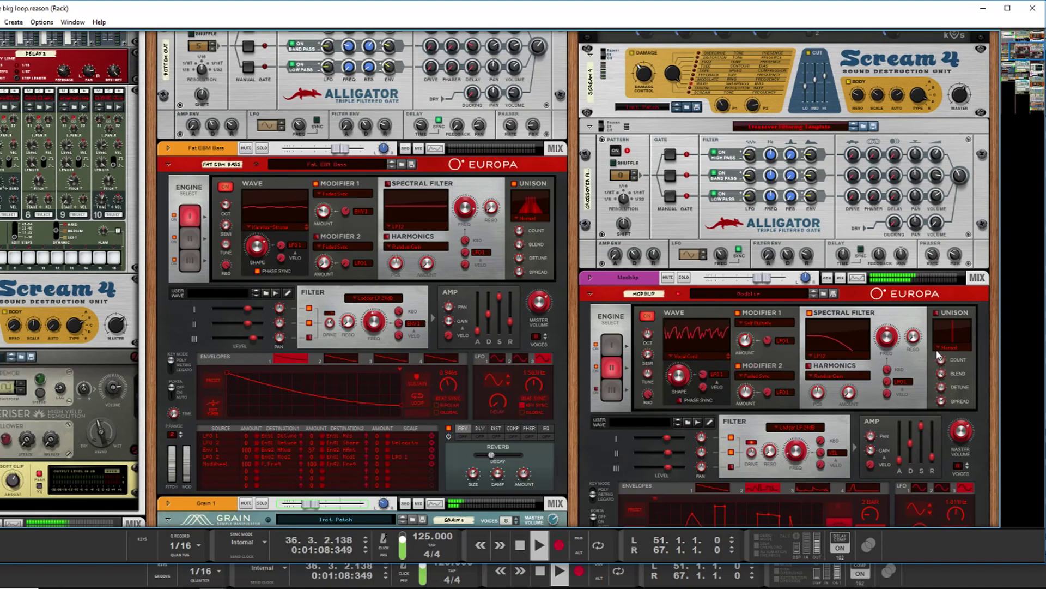
{"action": "scroll", "coordinate": [938, 356], "scroll_direction": "down", "scroll_amount": 5}
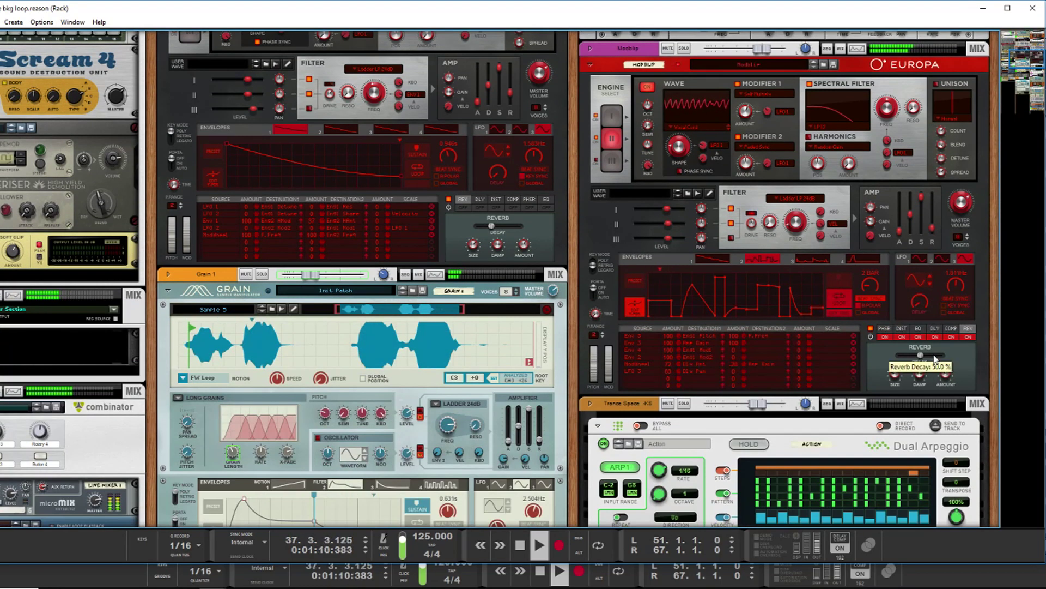
{"action": "scroll", "coordinate": [935, 358], "scroll_direction": "down", "scroll_amount": 1}
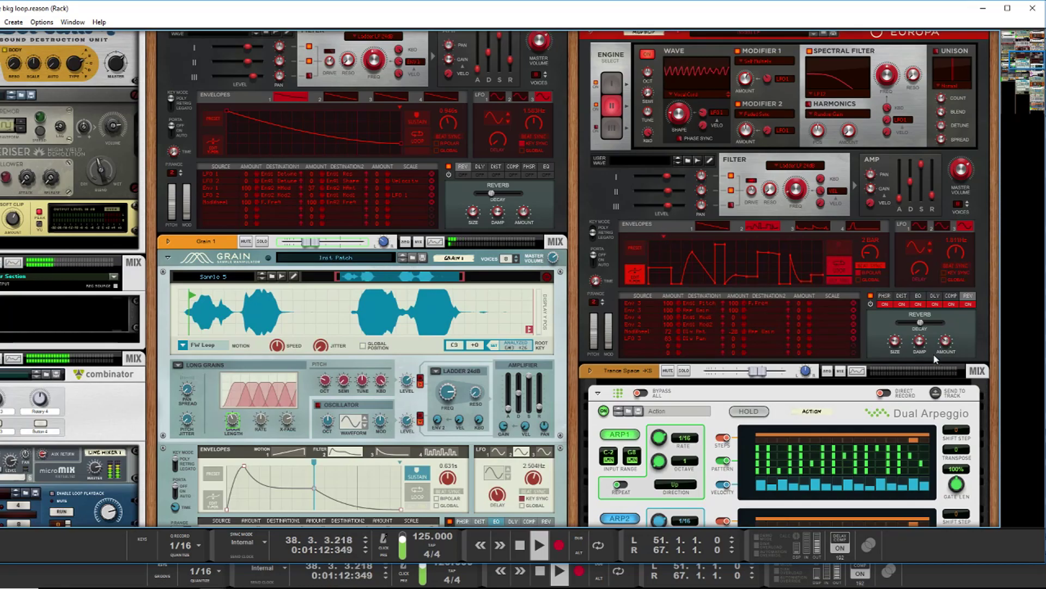
{"action": "scroll", "coordinate": [935, 359], "scroll_direction": "down", "scroll_amount": 4}
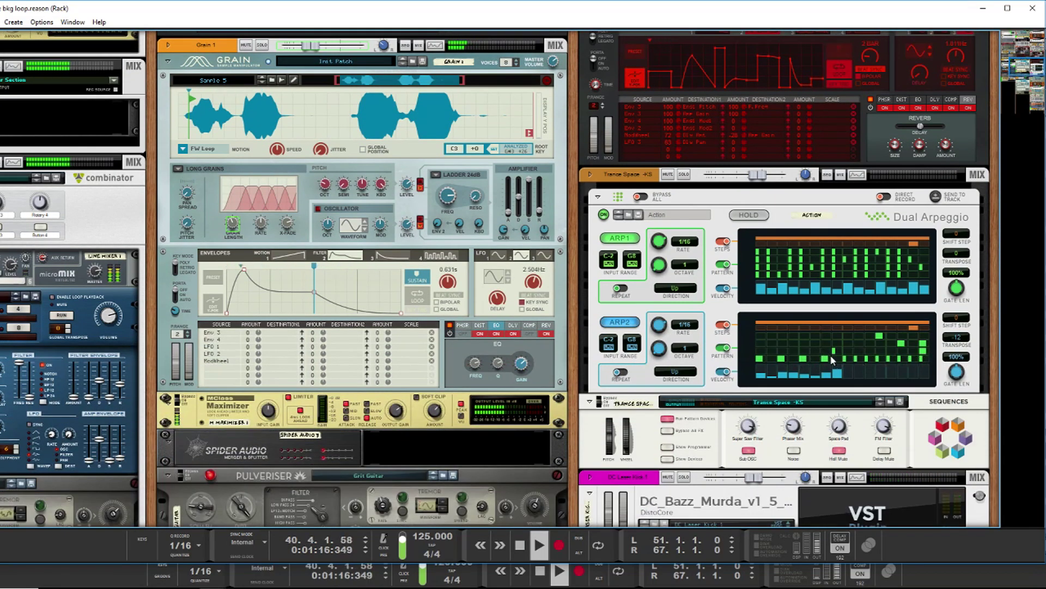
{"action": "scroll", "coordinate": [840, 368], "scroll_direction": "down", "scroll_amount": 1}
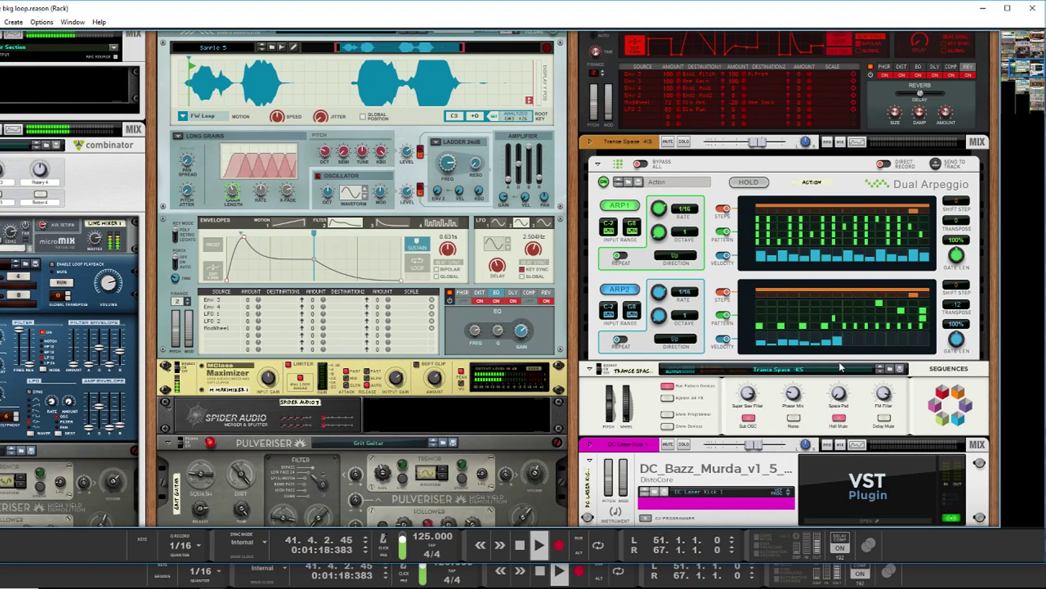
{"action": "scroll", "coordinate": [841, 368], "scroll_direction": "down", "scroll_amount": 5}
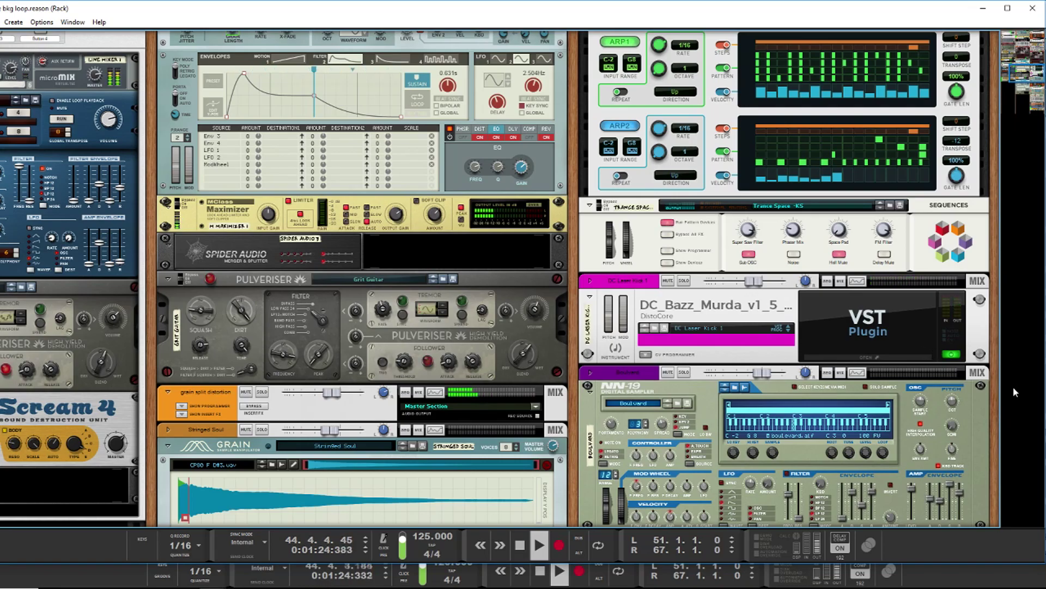
{"action": "scroll", "coordinate": [1013, 387], "scroll_direction": "down", "scroll_amount": 5}
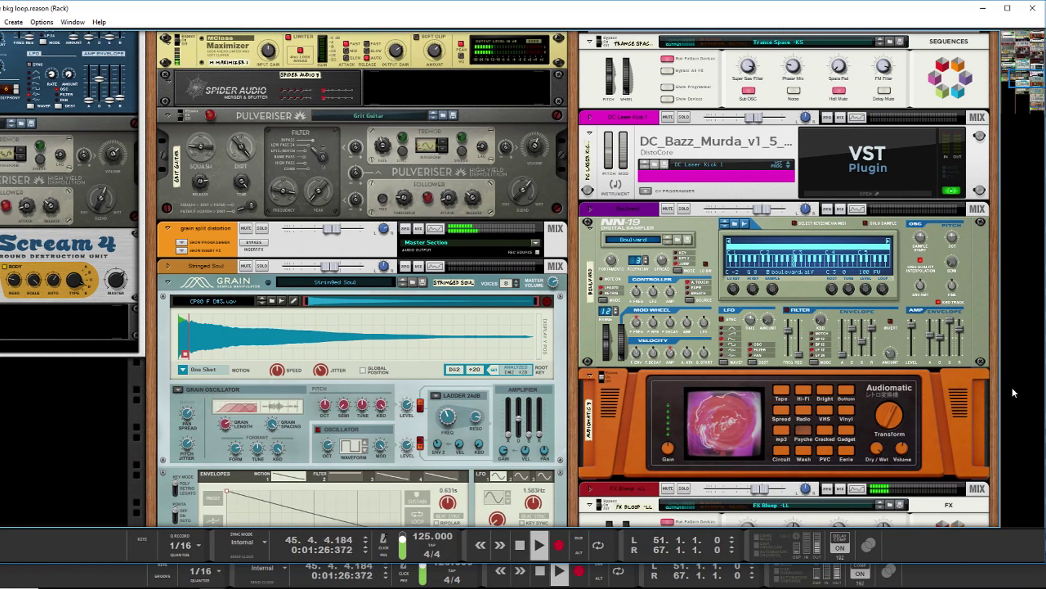
{"action": "scroll", "coordinate": [1011, 387], "scroll_direction": "down", "scroll_amount": 4}
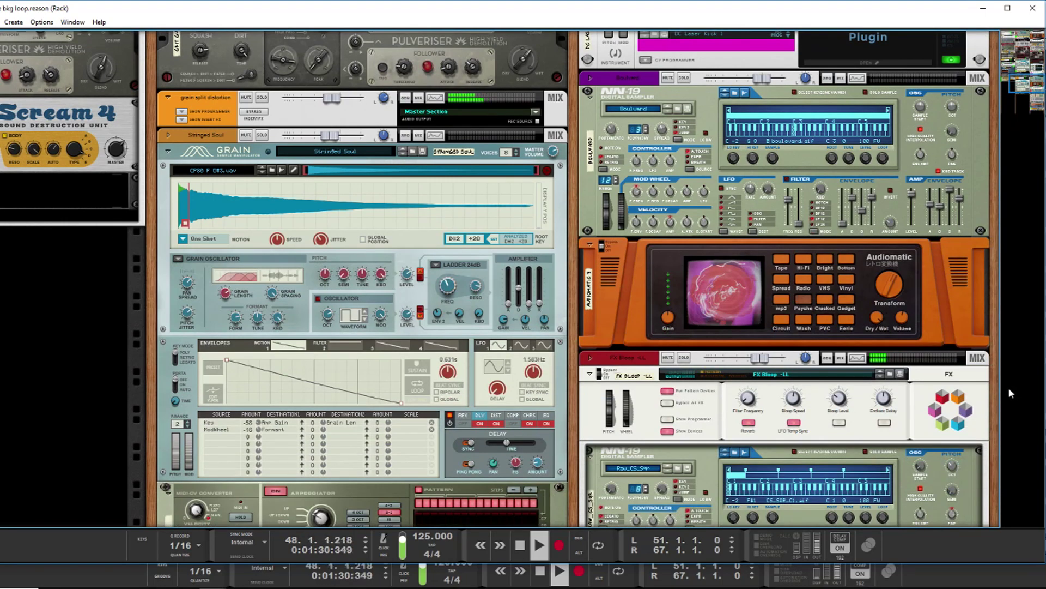
{"action": "scroll", "coordinate": [1009, 388], "scroll_direction": "down", "scroll_amount": 11}
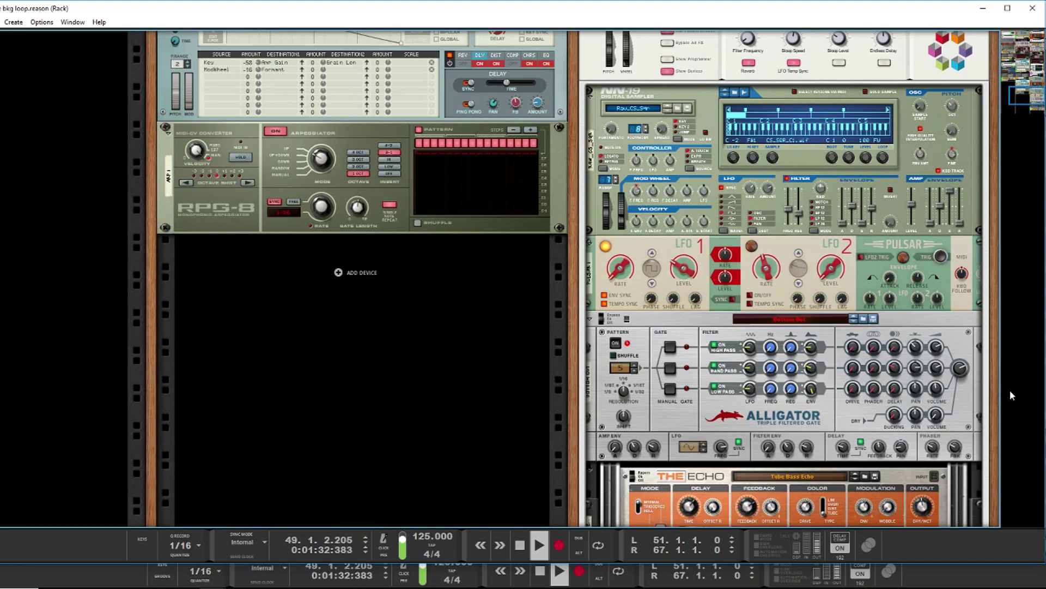
{"action": "scroll", "coordinate": [1009, 390], "scroll_direction": "down", "scroll_amount": 7}
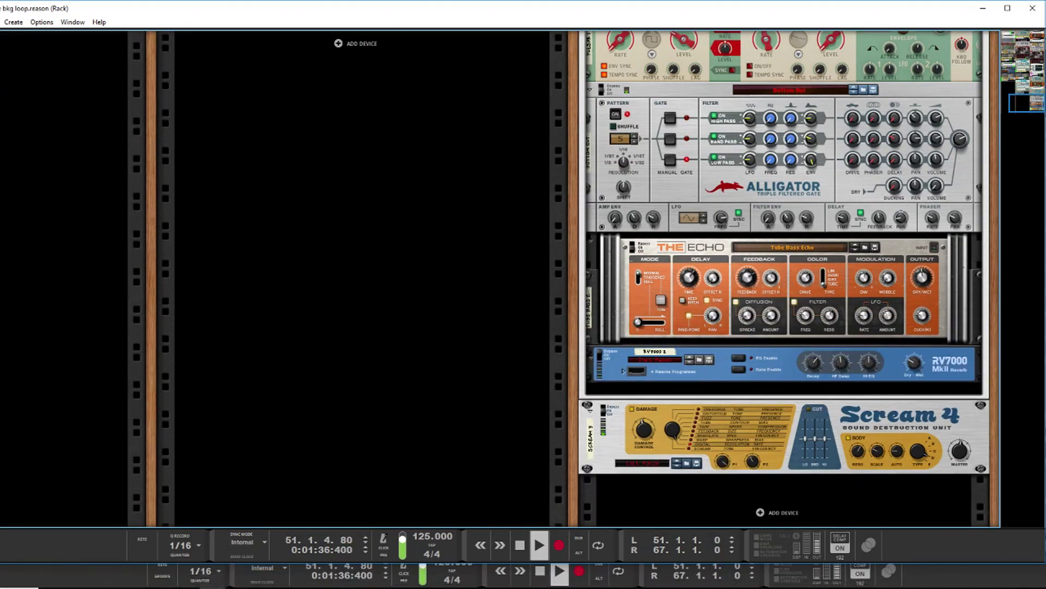
- Return to the sequencer and examine the arrangement's tracks from Disco Kit RDK down to FX Bloop and back
{"action": "left_click", "coordinate": [27, 570]}
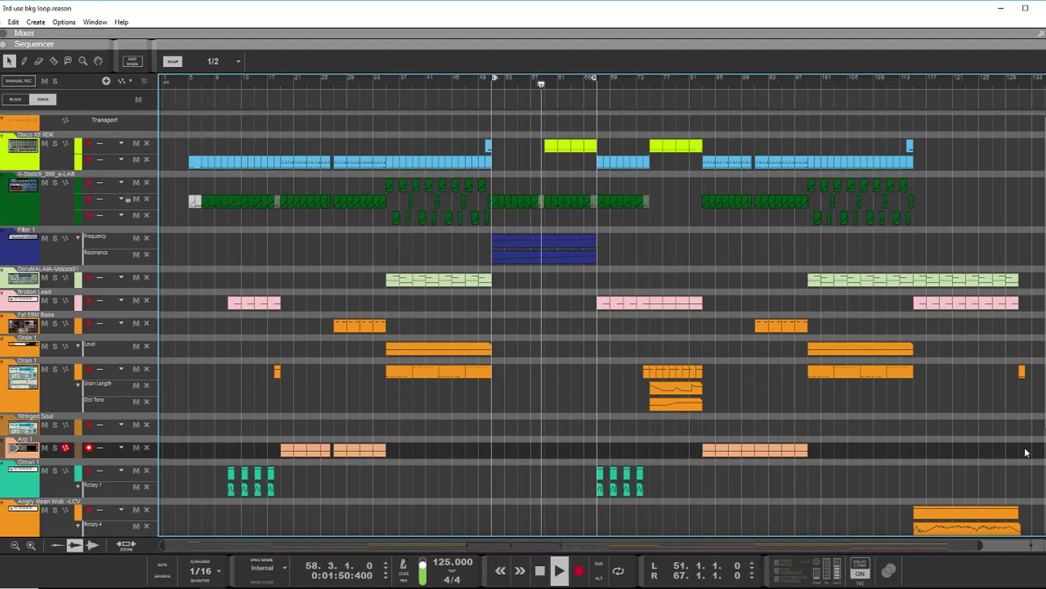
{"action": "scroll", "coordinate": [957, 501], "scroll_direction": "down", "scroll_amount": 5}
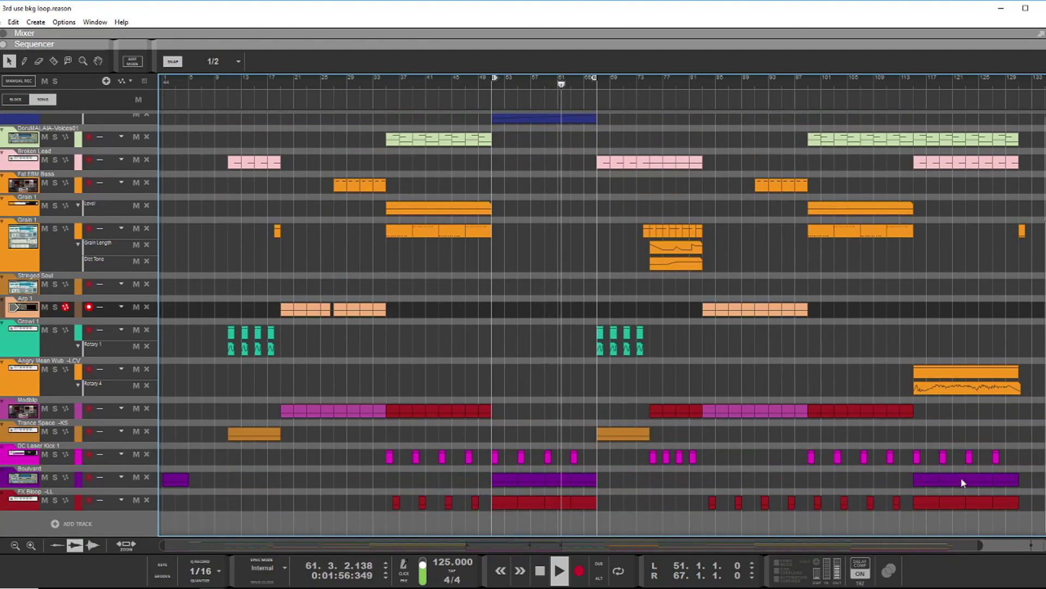
{"action": "scroll", "coordinate": [962, 475], "scroll_direction": "up", "scroll_amount": 2}
{"action": "scroll", "coordinate": [963, 481], "scroll_direction": "up", "scroll_amount": 3}
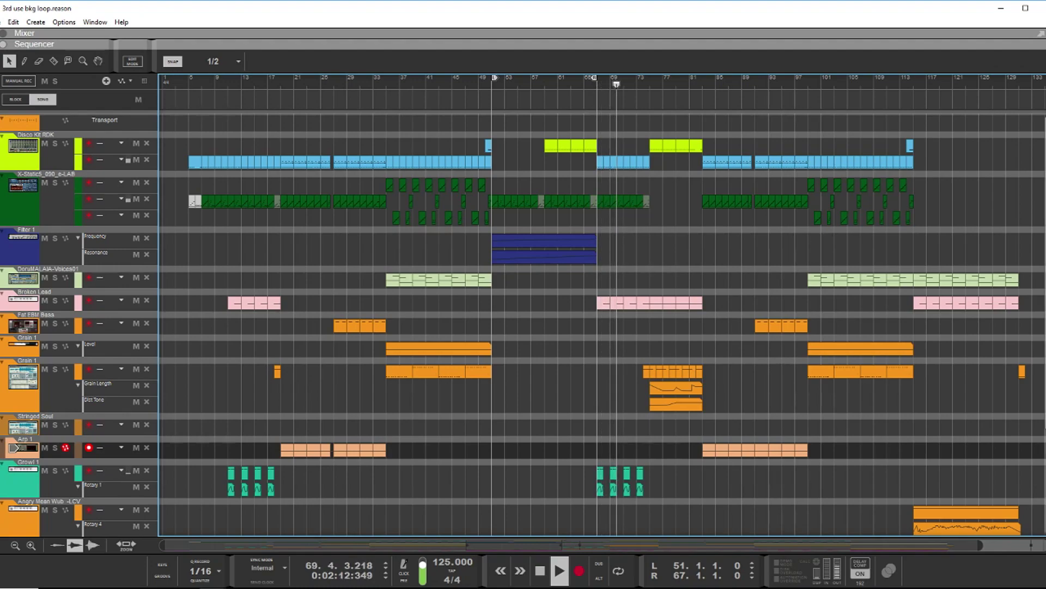
{"action": "scroll", "coordinate": [962, 467], "scroll_direction": "down", "scroll_amount": 3}
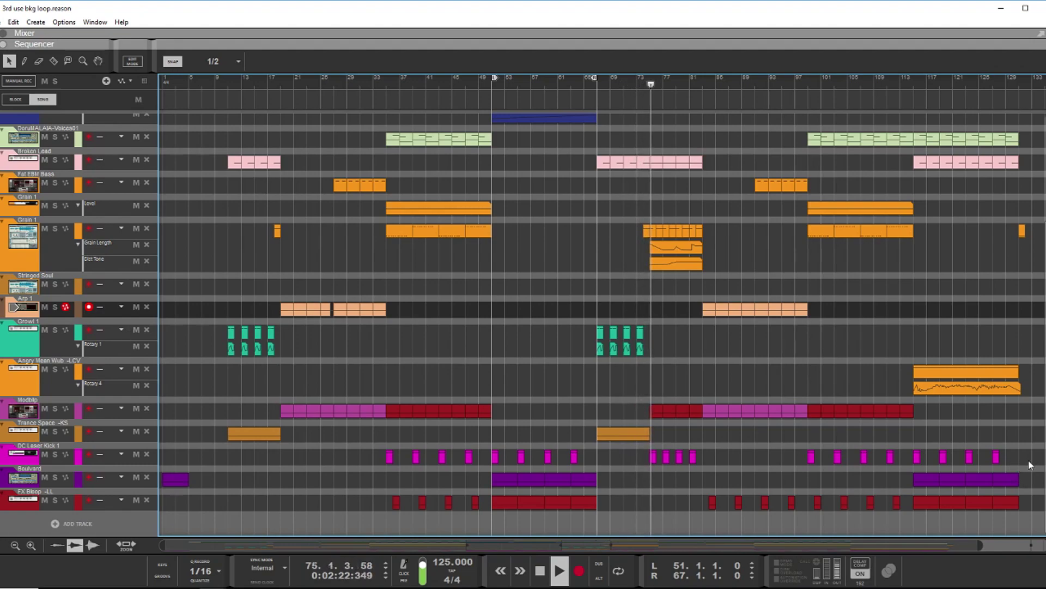
{"action": "scroll", "coordinate": [1030, 465], "scroll_direction": "up", "scroll_amount": 1}
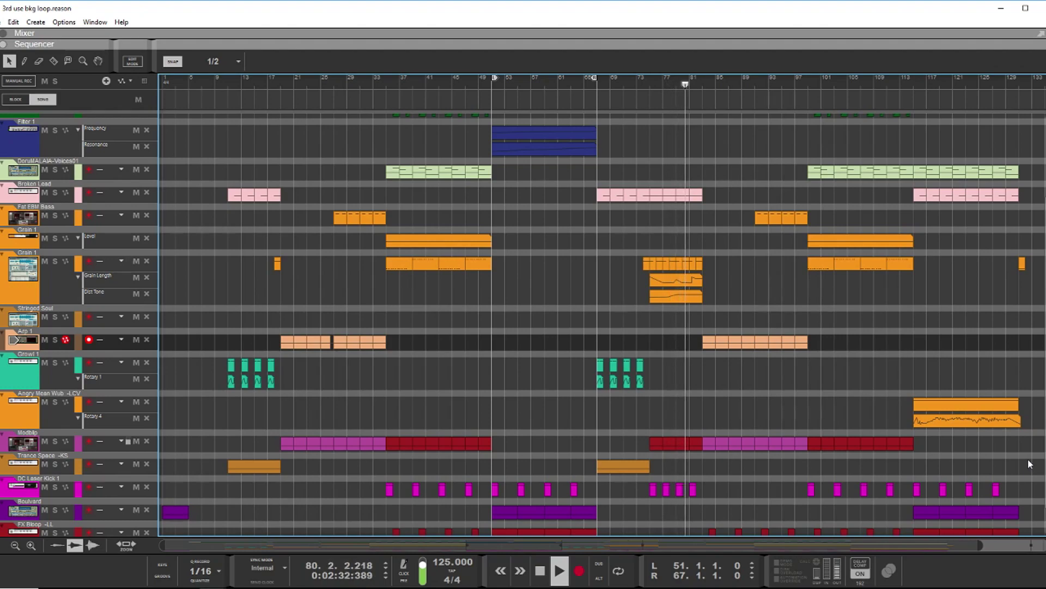
{"action": "scroll", "coordinate": [1028, 460], "scroll_direction": "up", "scroll_amount": 1}
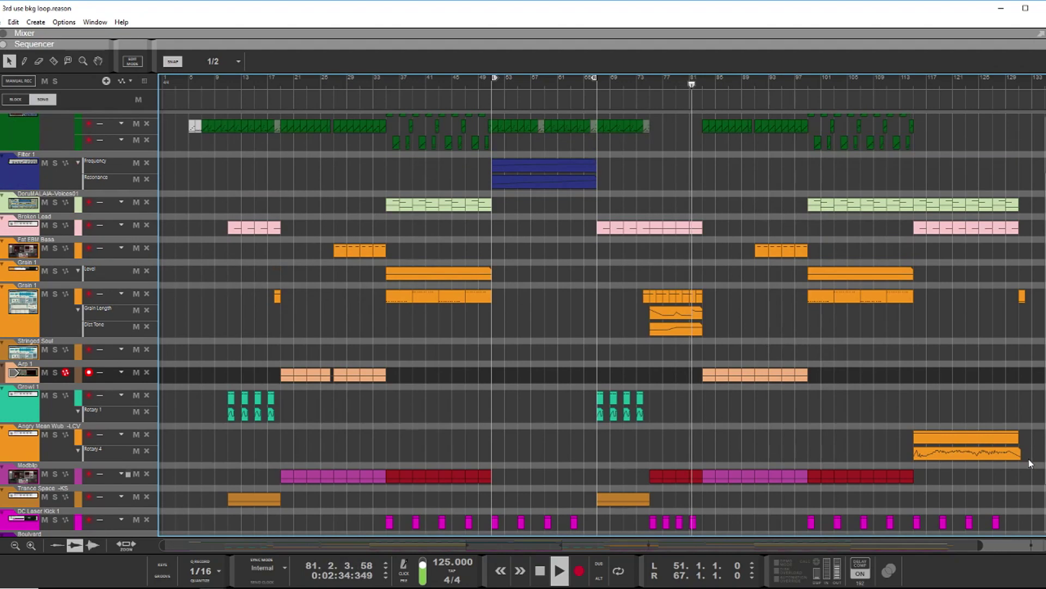
{"action": "scroll", "coordinate": [1030, 462], "scroll_direction": "up", "scroll_amount": 1}
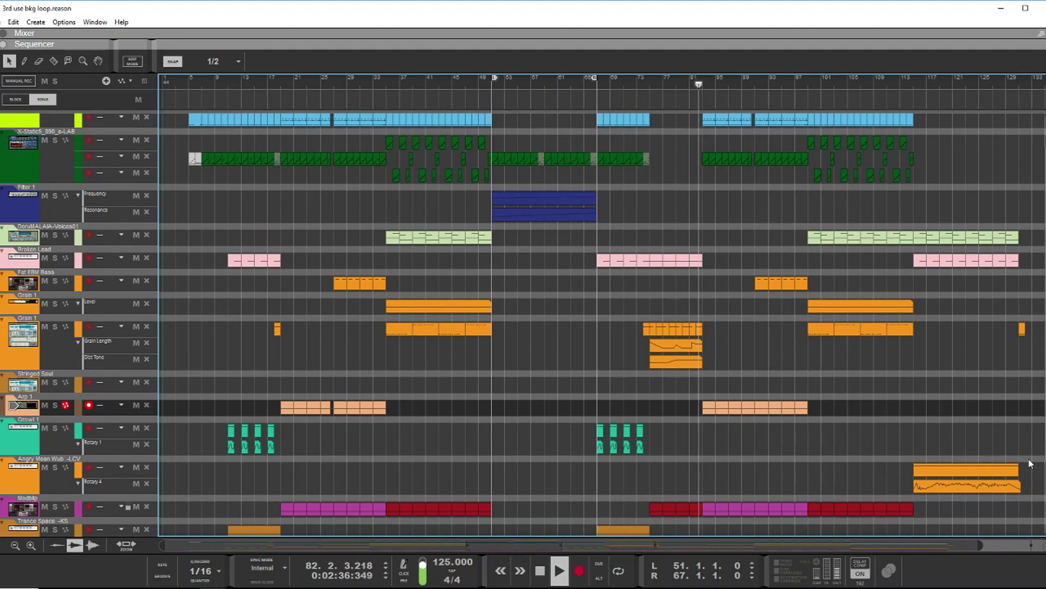
{"action": "scroll", "coordinate": [1030, 463], "scroll_direction": "up", "scroll_amount": 1}
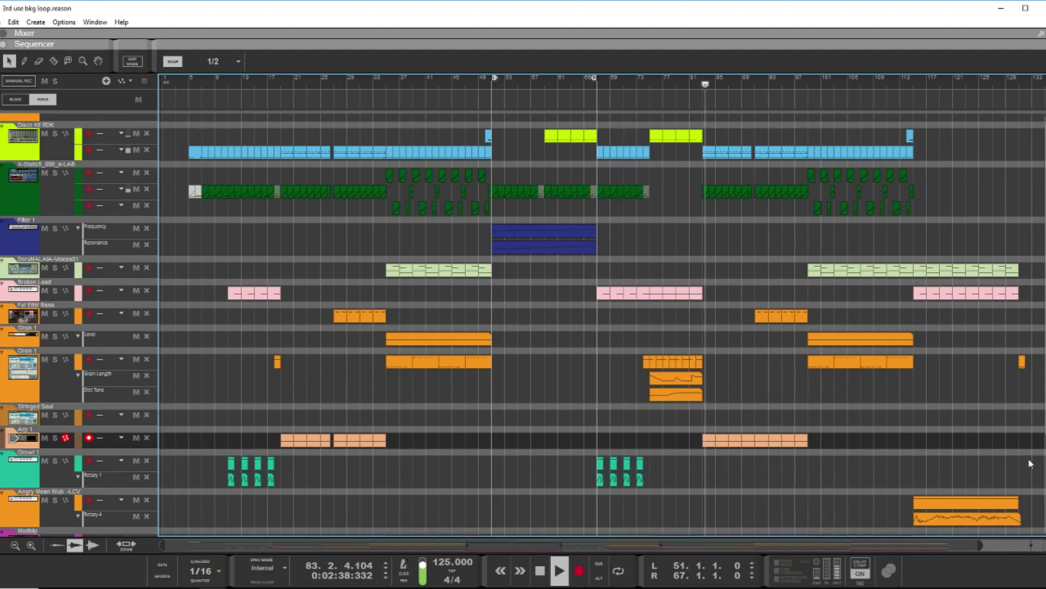
{"action": "scroll", "coordinate": [1028, 480], "scroll_direction": "down", "scroll_amount": 1}
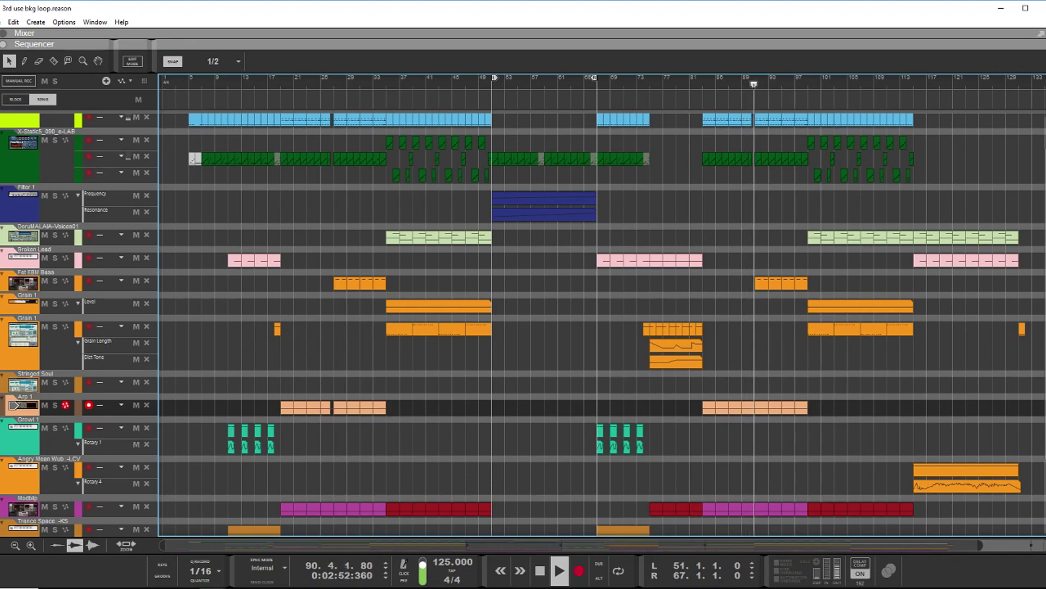
- Bring the rack back and examine the devices upward from the Scream 4, including the Grain 1 sampler and Dual Arpeggio
{"action": "key", "text": "F6"}
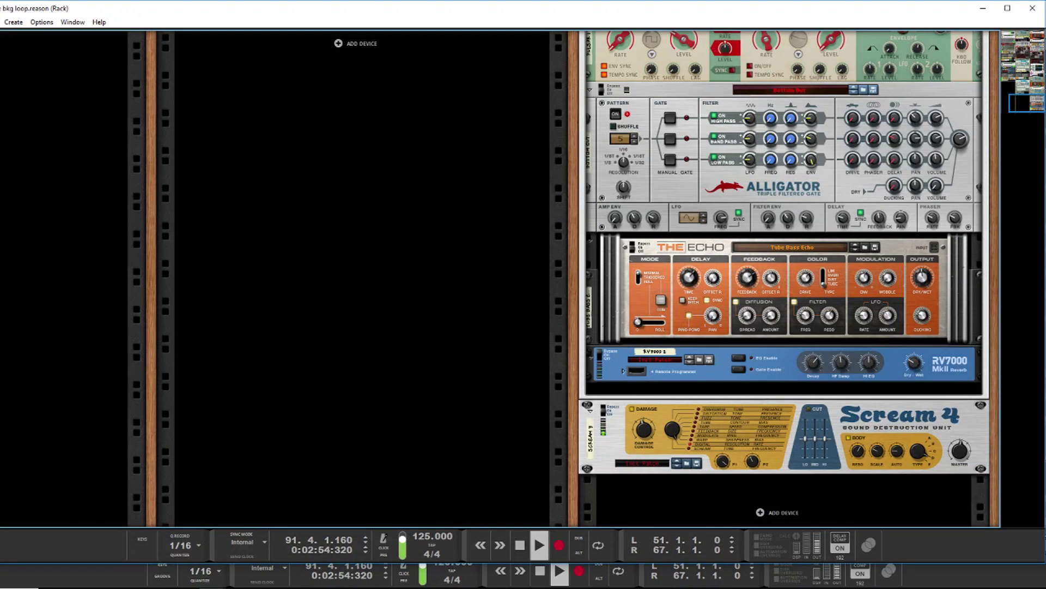
{"action": "scroll", "coordinate": [820, 327], "scroll_direction": "up", "scroll_amount": 15}
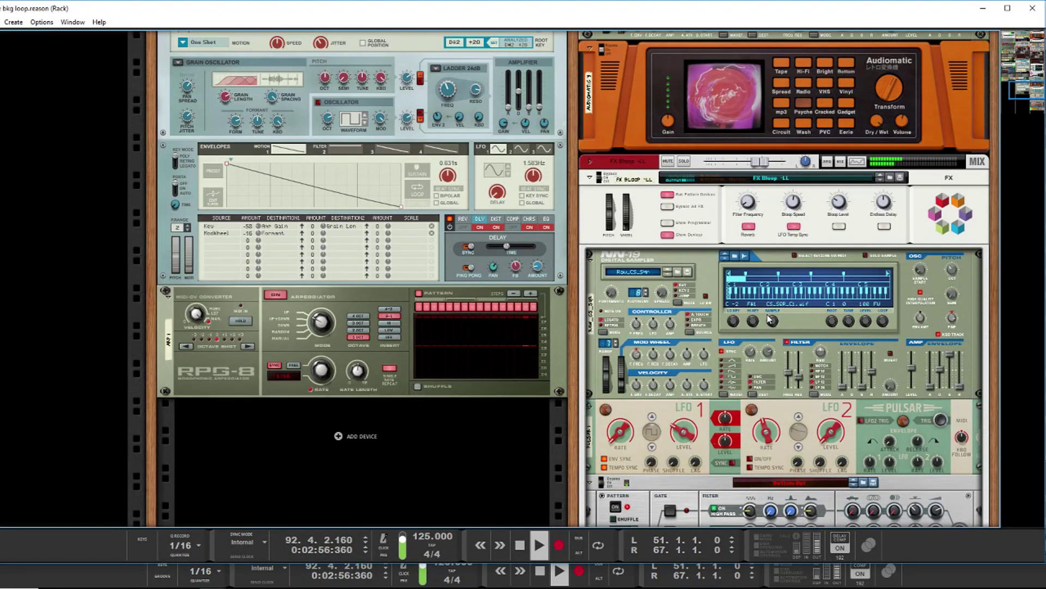
{"action": "scroll", "coordinate": [750, 336], "scroll_direction": "up", "scroll_amount": 4}
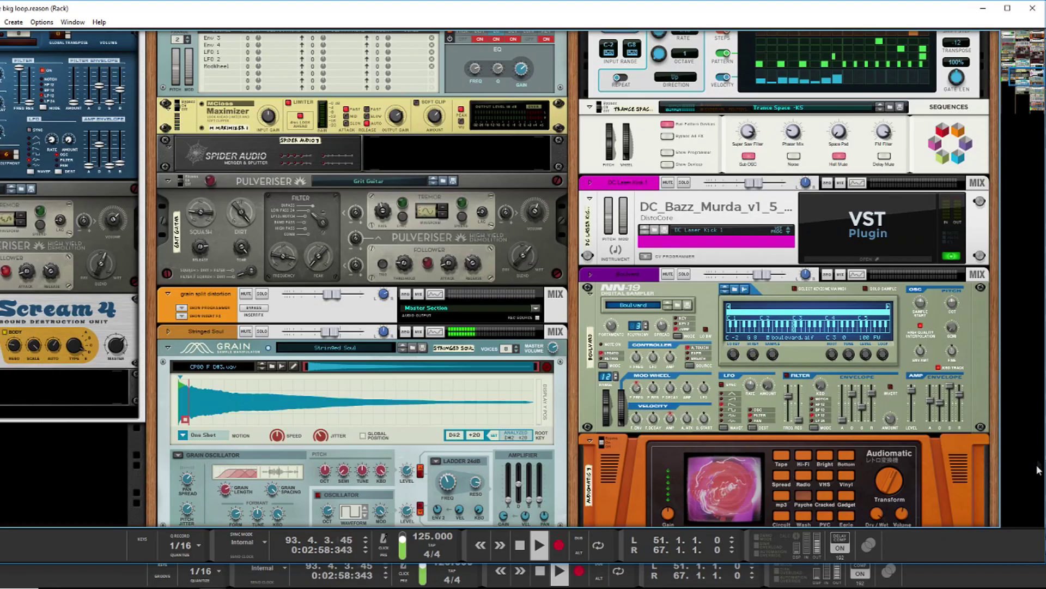
{"action": "scroll", "coordinate": [748, 487], "scroll_direction": "up", "scroll_amount": 12}
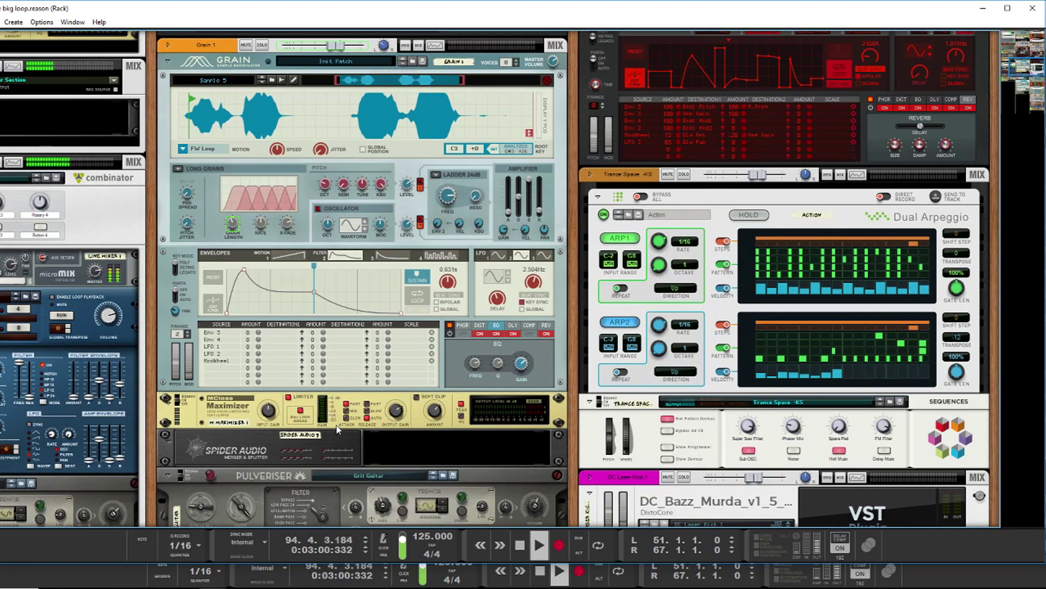
{"action": "scroll", "coordinate": [335, 425], "scroll_direction": "up", "scroll_amount": 7}
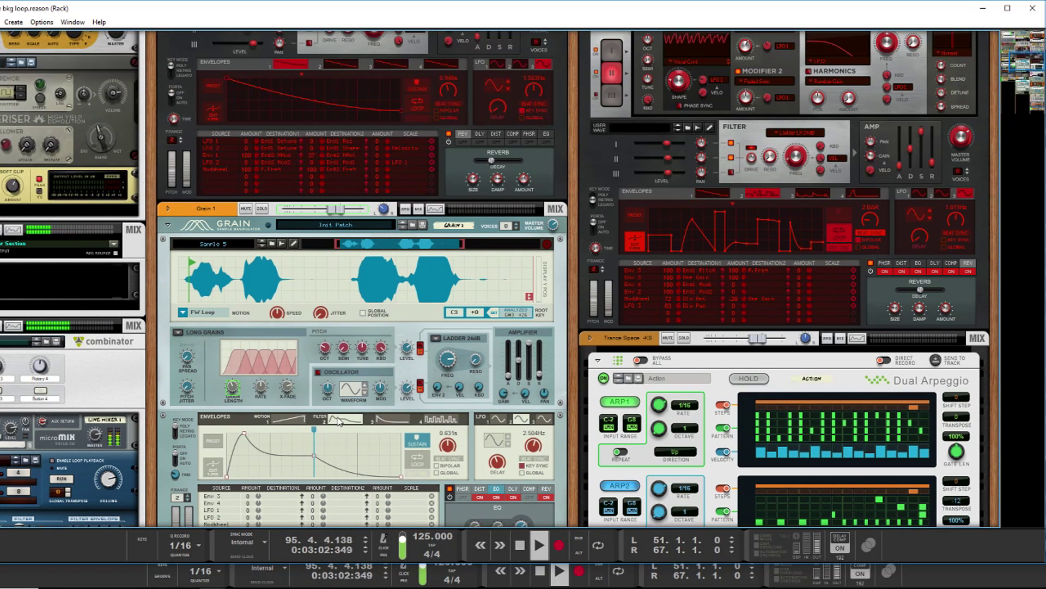
{"action": "scroll", "coordinate": [338, 421], "scroll_direction": "up", "scroll_amount": 3}
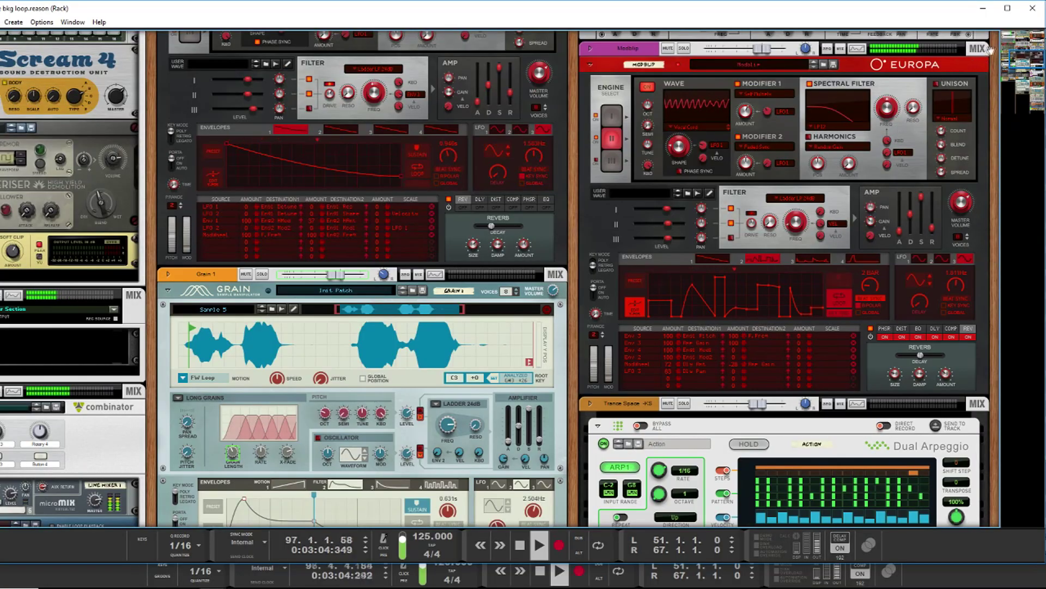
{"action": "mouse_move", "coordinate": [1023, 54]}
{"action": "left_mouse_down"}
{"action": "mouse_move", "coordinate": [1011, 49]}
{"action": "mouse_move", "coordinate": [1026, 33]}
{"action": "mouse_move", "coordinate": [988, 27]}
{"action": "mouse_move", "coordinate": [1027, 69]}
{"action": "left_mouse_up"}
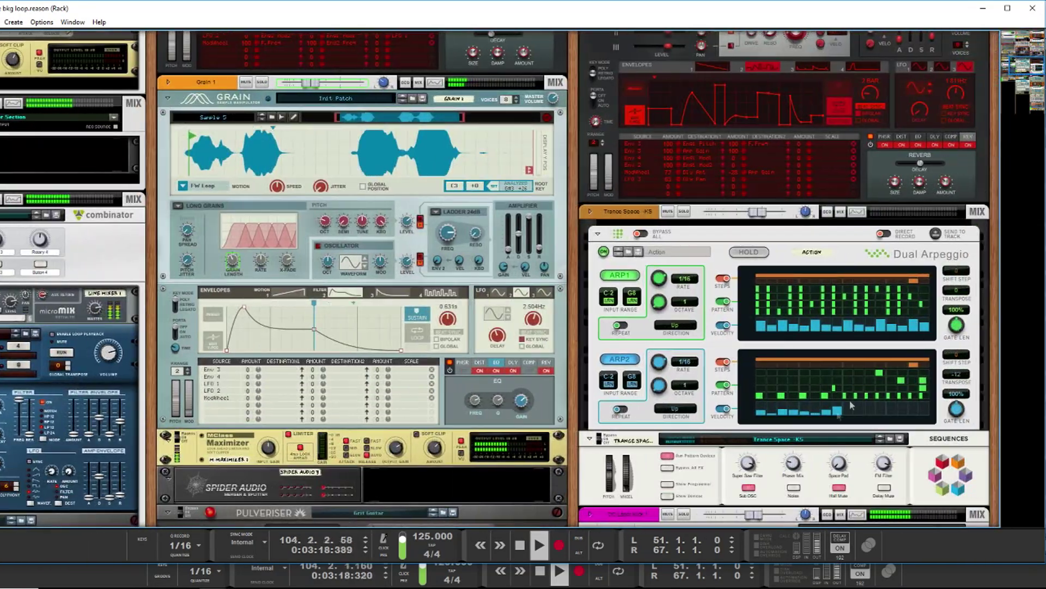
- Switch back to the sequencer and view the final section of the arrangement beyond bar 133
{"action": "key", "text": "alt+Tab"}
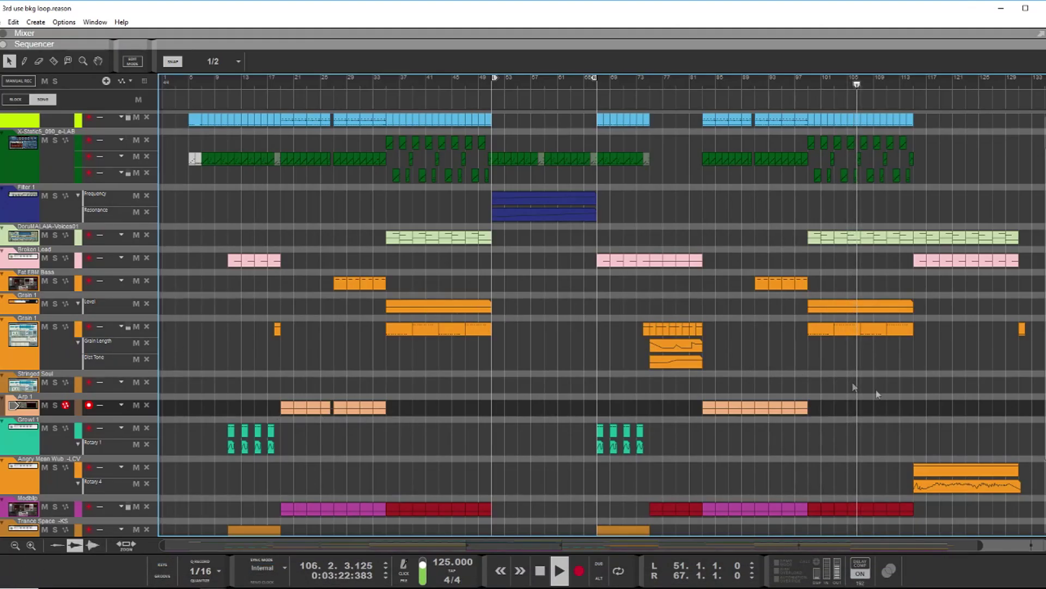
{"action": "left_click_drag", "start_coordinate": [916, 545], "coordinate": [971, 546]}
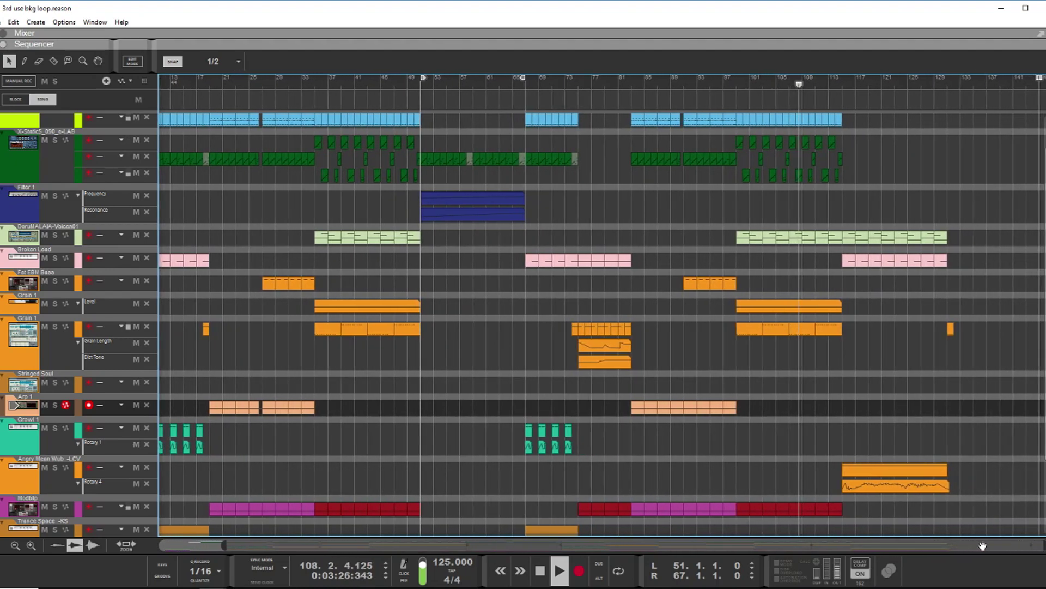